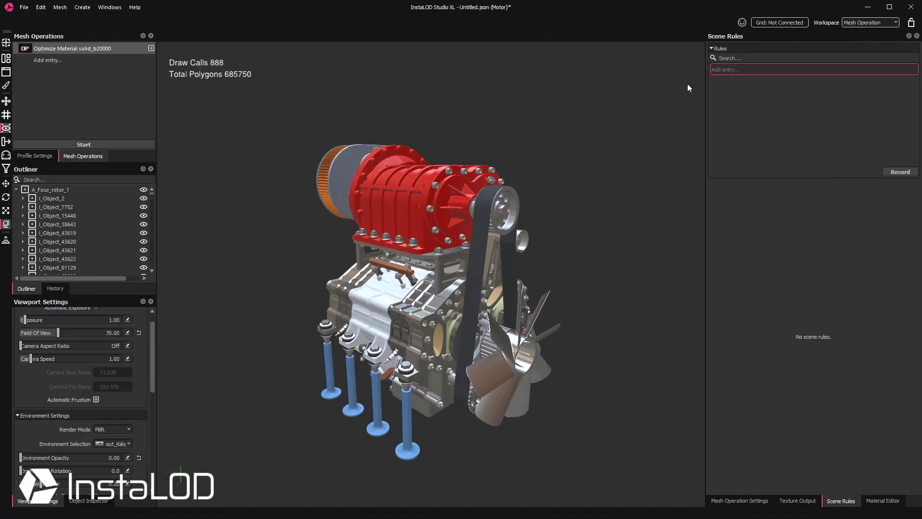
text(Group Small Parts)
- Set the rule to match Mesh.BoundingSphere.Radius <6 into Small Part/{MESH.NAME}, then process it
key(Return)
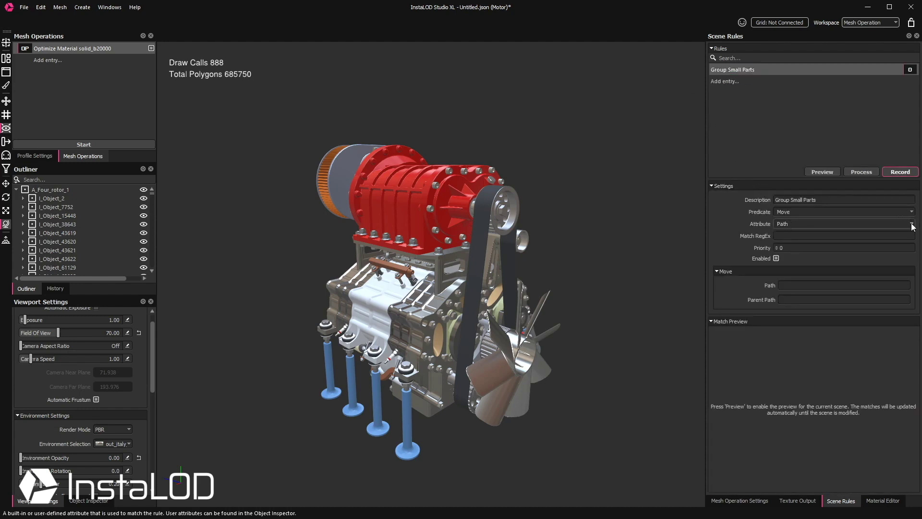
click(837, 224)
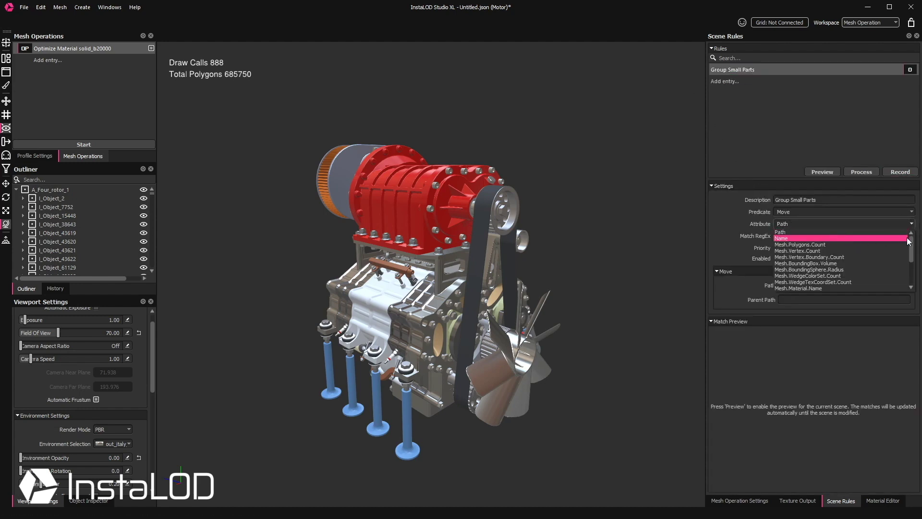
mouse_move(910, 241)
mouse_down()
mouse_move(909, 262)
mouse_move(915, 254)
mouse_up()
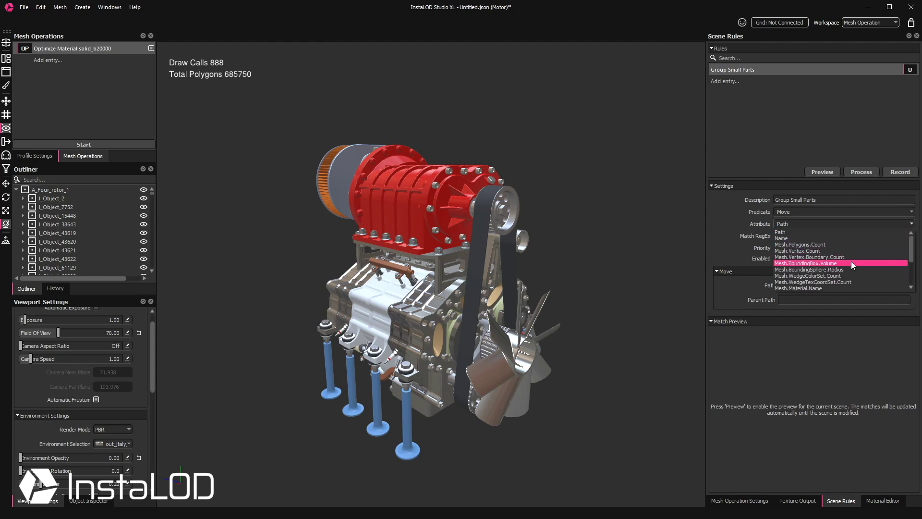
click(806, 266)
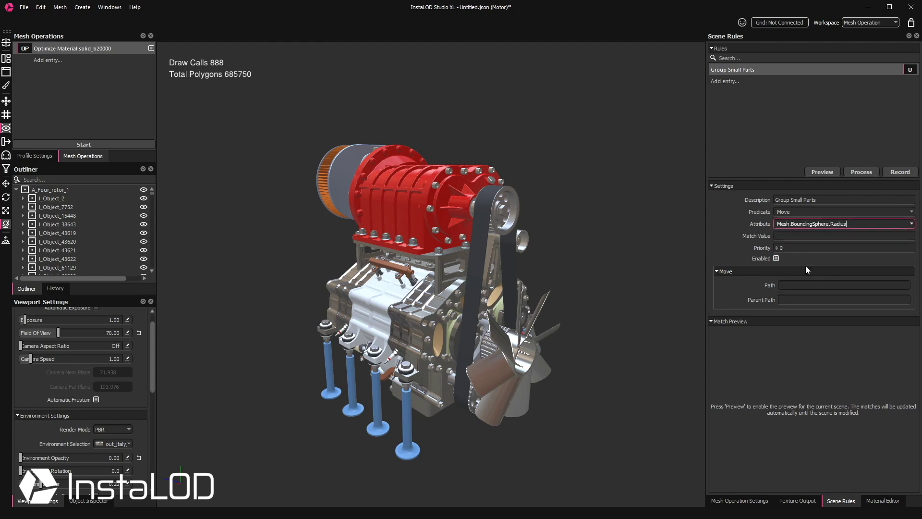
click(421, 249)
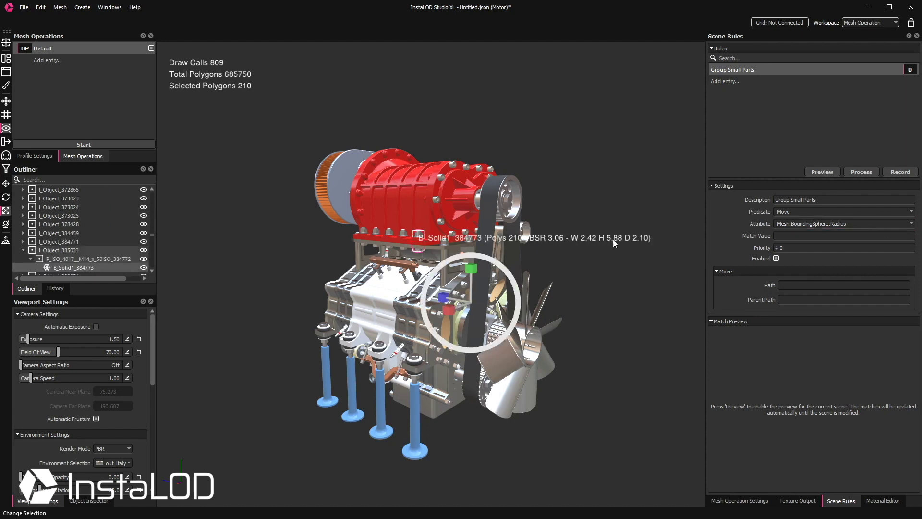
click(793, 236)
text(>)
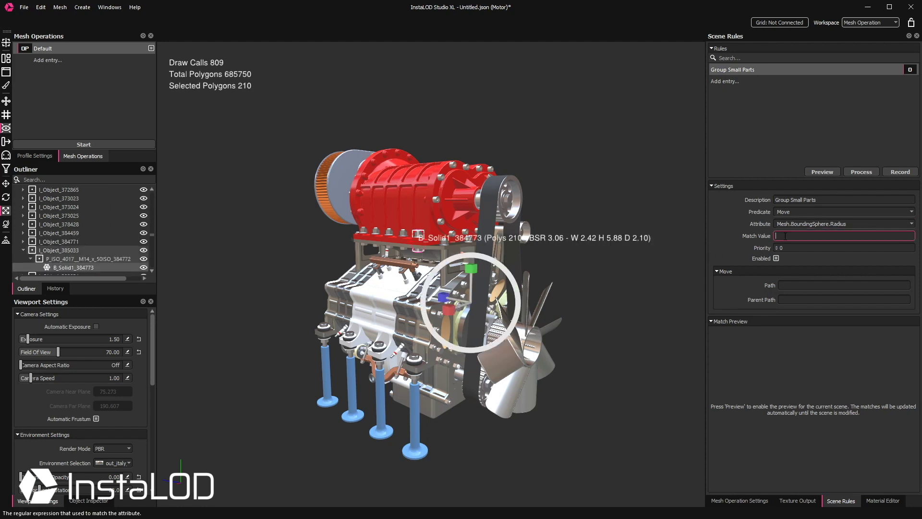
key(BackSpace)
text(<6)
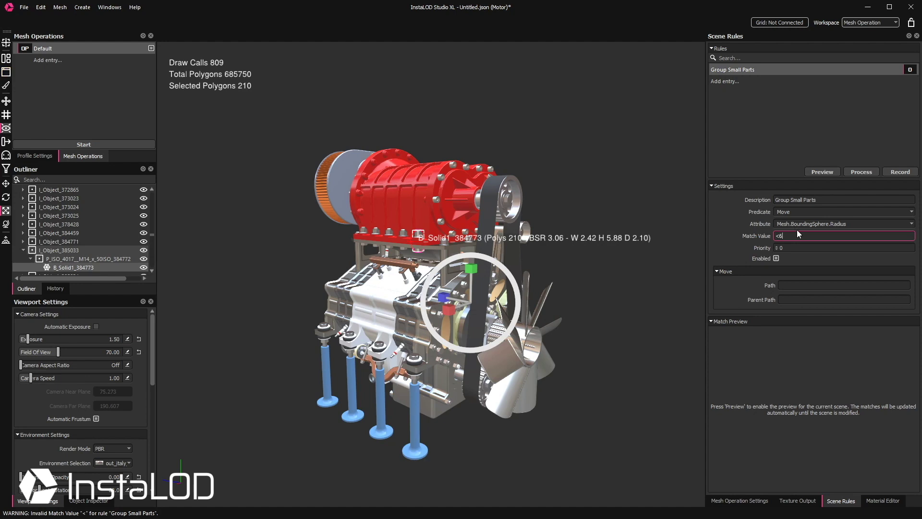
click(793, 288)
text(Small Part|{MESH.NAME)
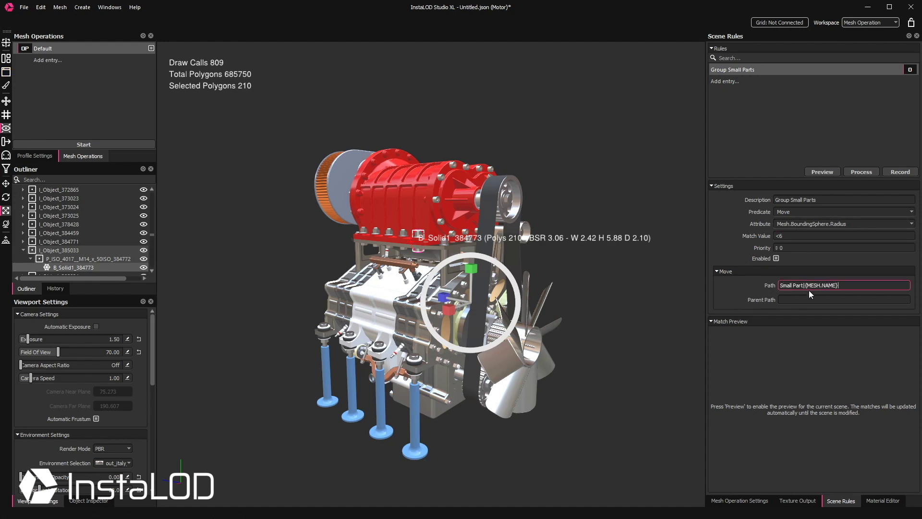
click(859, 172)
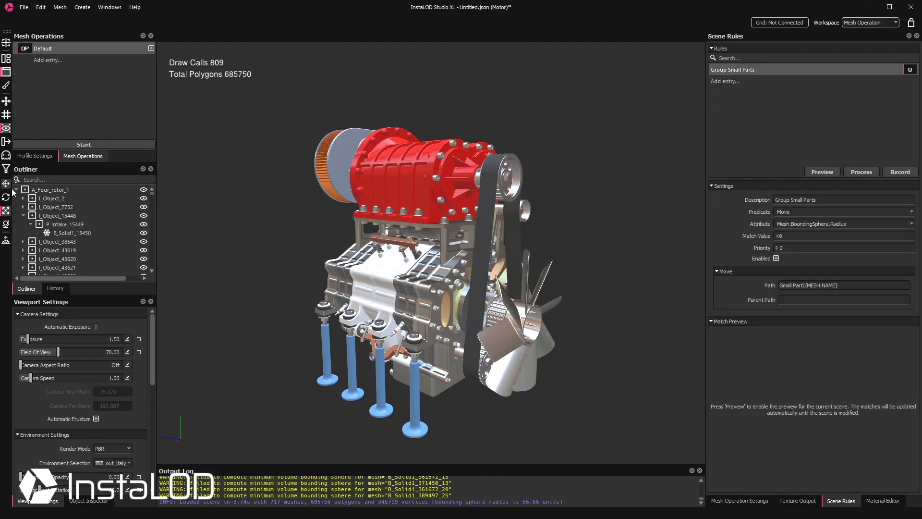
- Isolate the new Small Part group and orbit around its parts
click(16, 198)
key(i)
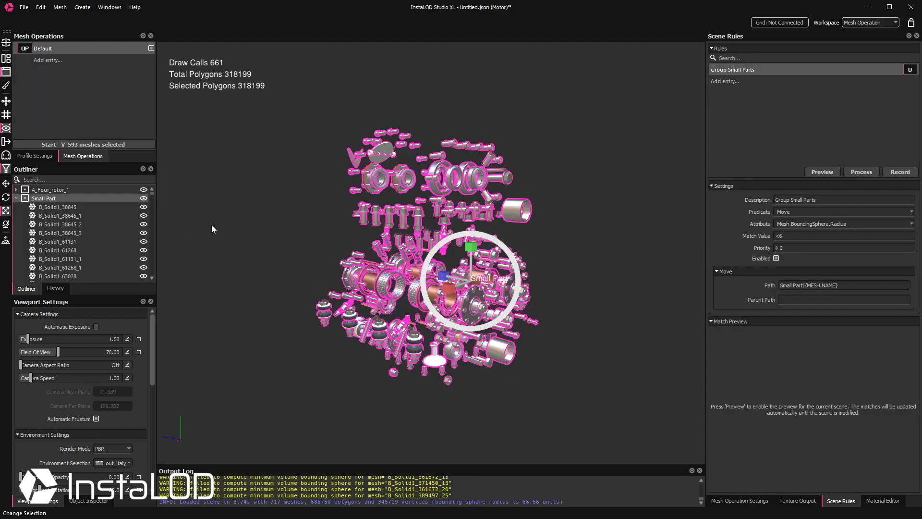
drag(304, 233, 310, 205)
key(q)
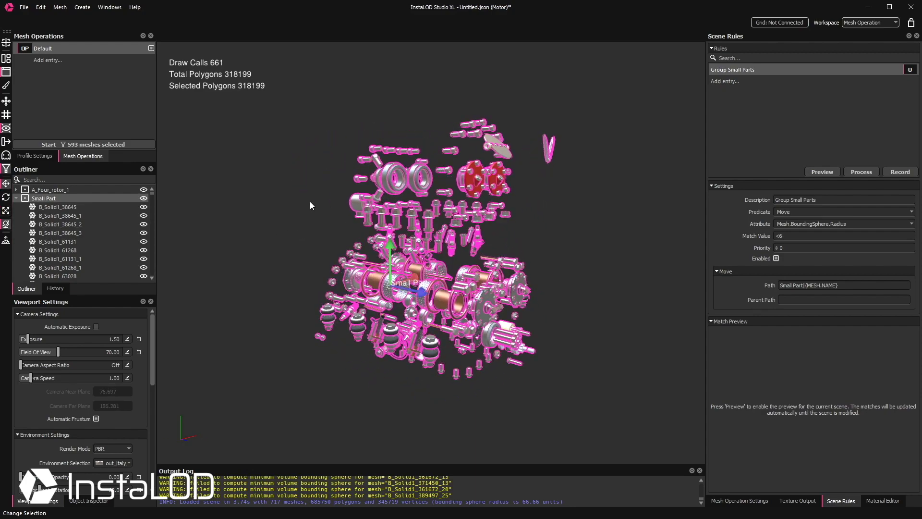
- Select the red supercharger housing and show only its solid_b20000 material
key(i)
click(394, 191)
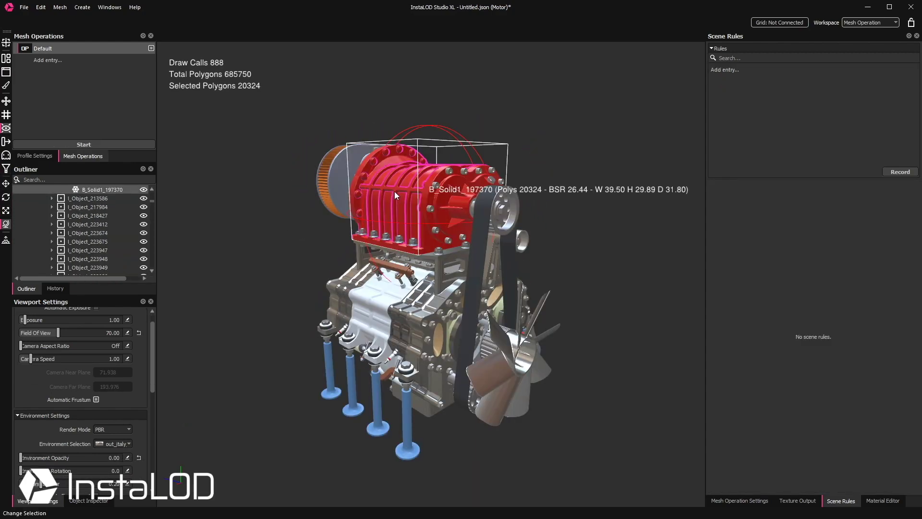
click(877, 502)
click(711, 87)
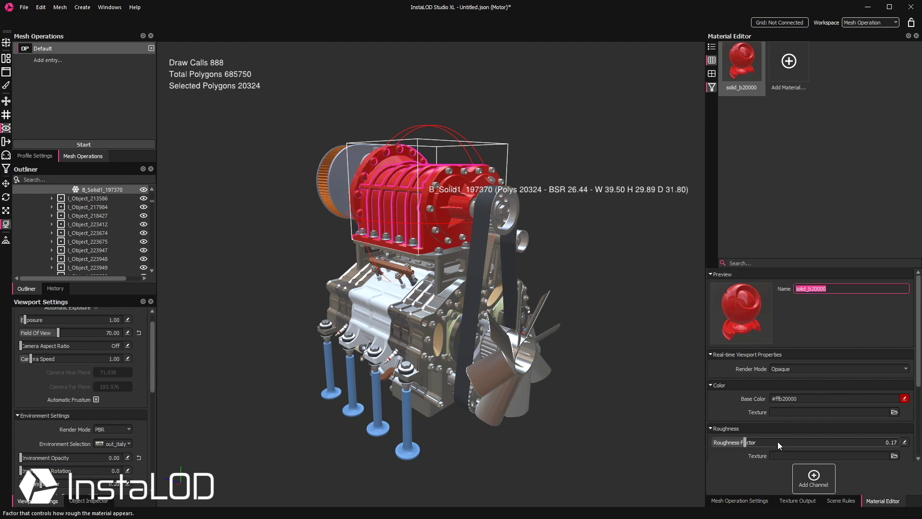
- Add a Mesh Match Rule keyed on Mesh.Material.Name for solid_b20000
click(741, 500)
click(911, 459)
click(840, 436)
click(794, 452)
text(solid_b20000)
- Rename the operation, set Percent Triangles to 10, and run the optimization
double_click(68, 48)
text(Optimize Material solid_b20000)
key(Return)
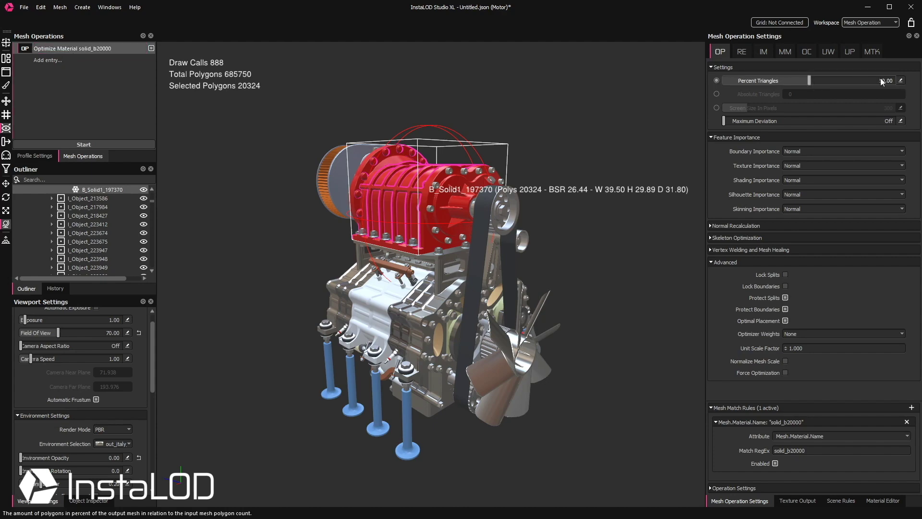
drag(809, 81, 740, 80)
click(93, 146)
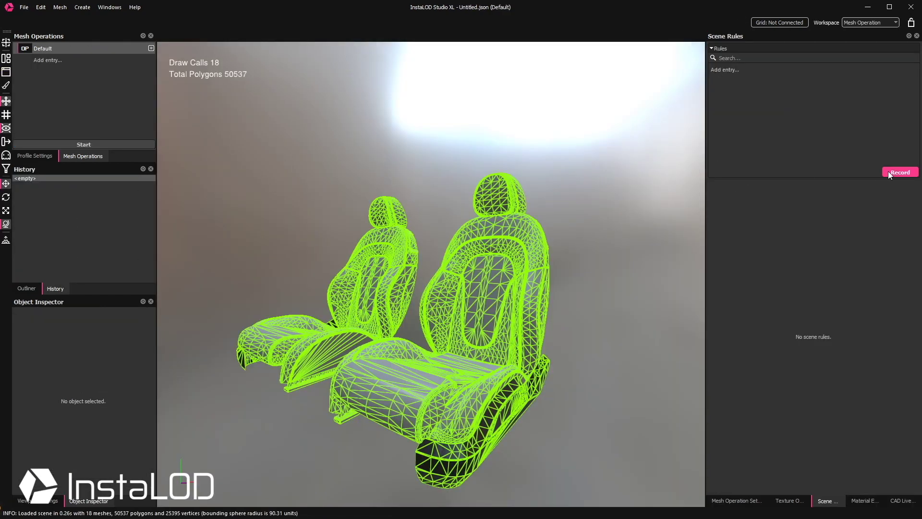
click(888, 171)
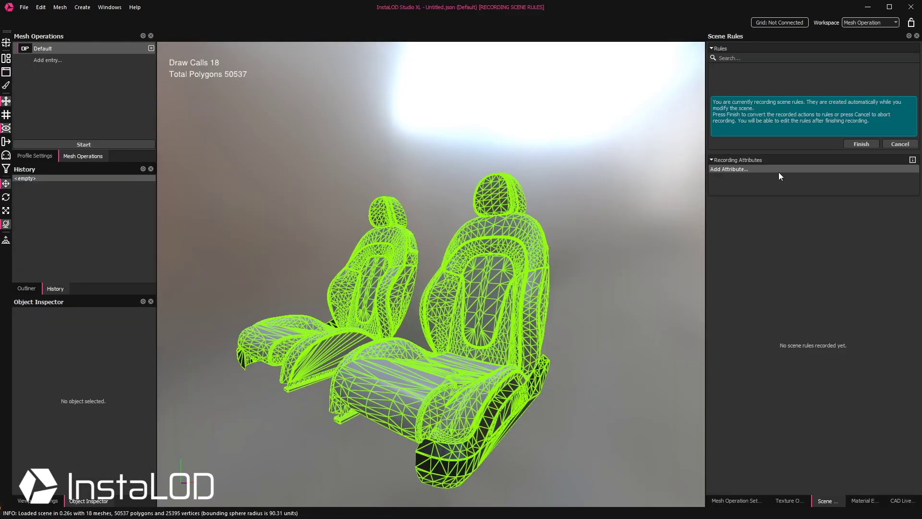
- Add OriginalID as the recording attribute and set Maximum Edge Length to 1.0
click(744, 170)
text(OriginalID)
key(Return)
click(902, 500)
double_click(827, 146)
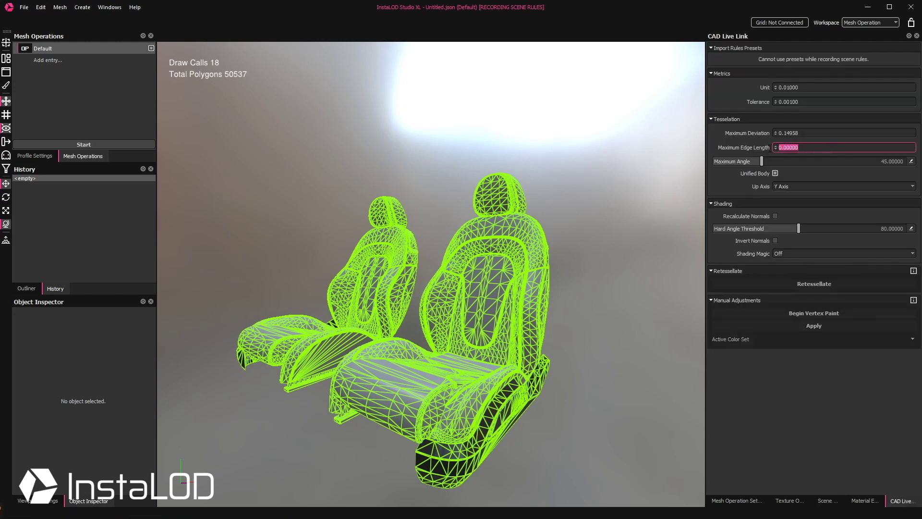
text(1.00000)
- Retessellate the three right-seat parts and finish the Tessellating 3 objects rule
click(506, 288)
click(454, 361)
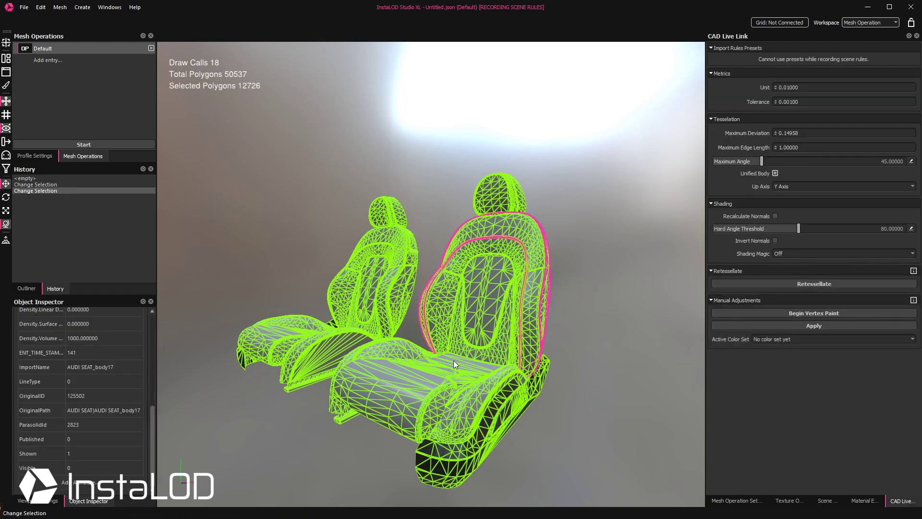
click(484, 375)
click(783, 284)
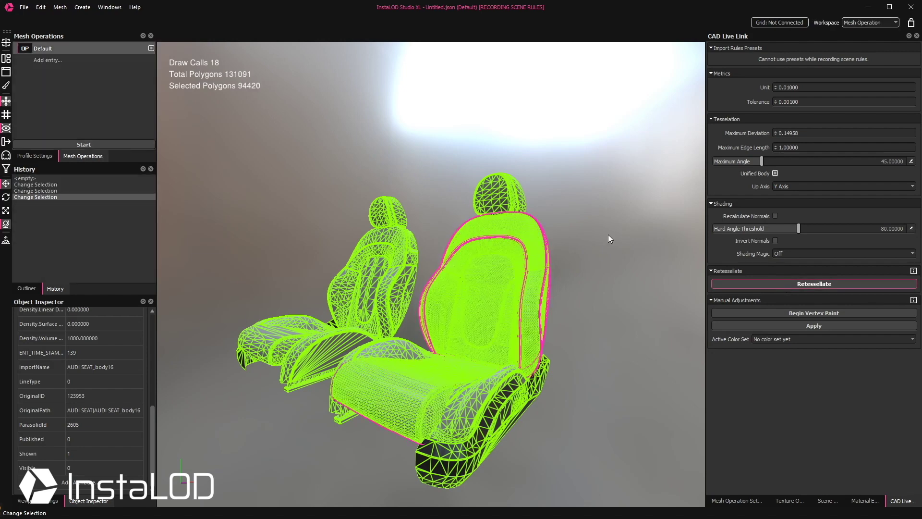
click(822, 503)
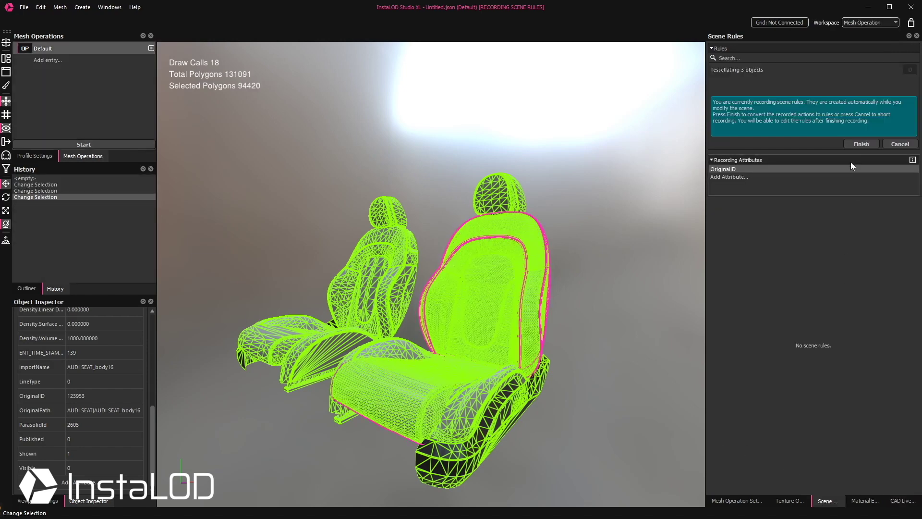
click(857, 146)
click(757, 70)
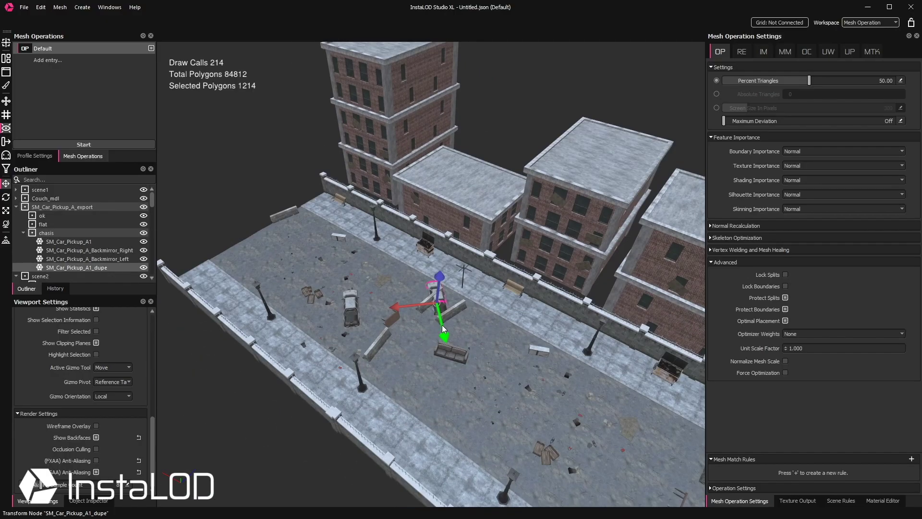
- Move the pickup further along the street and frame it
drag(443, 329, 555, 382)
key(f)
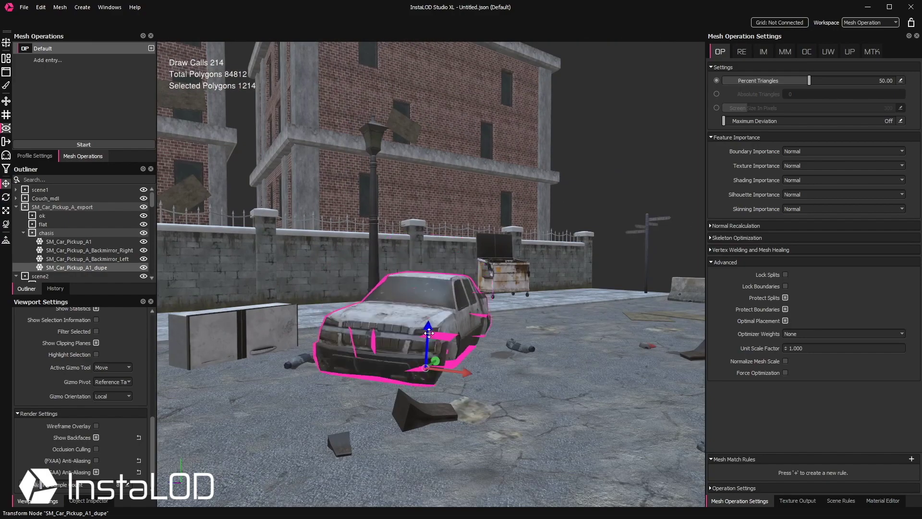
click(402, 372)
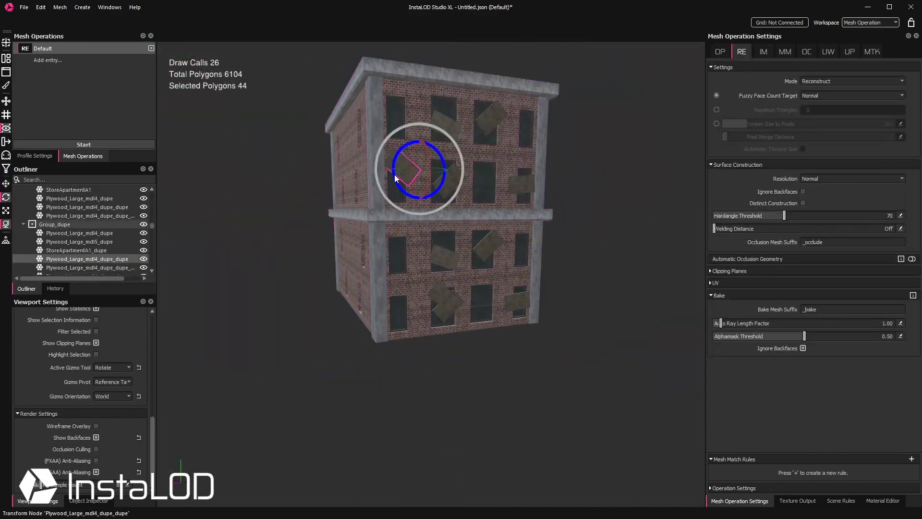
- Select the whole building with its upper storey and set Imposter Type to AABB
click(491, 124)
click(453, 176)
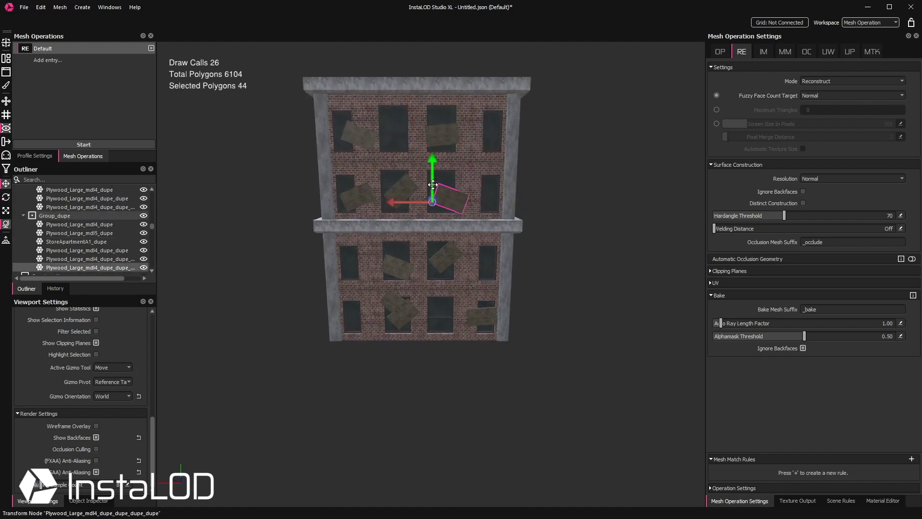
click(25, 215)
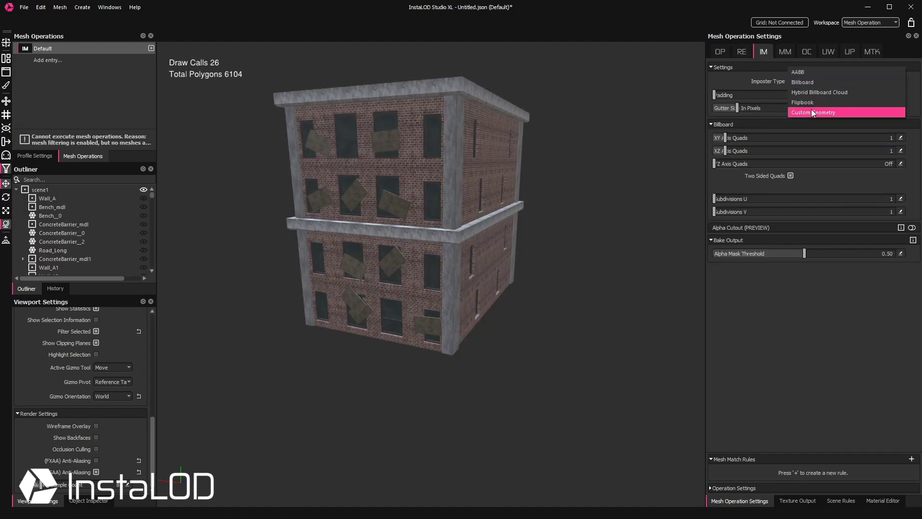
click(798, 72)
click(339, 157)
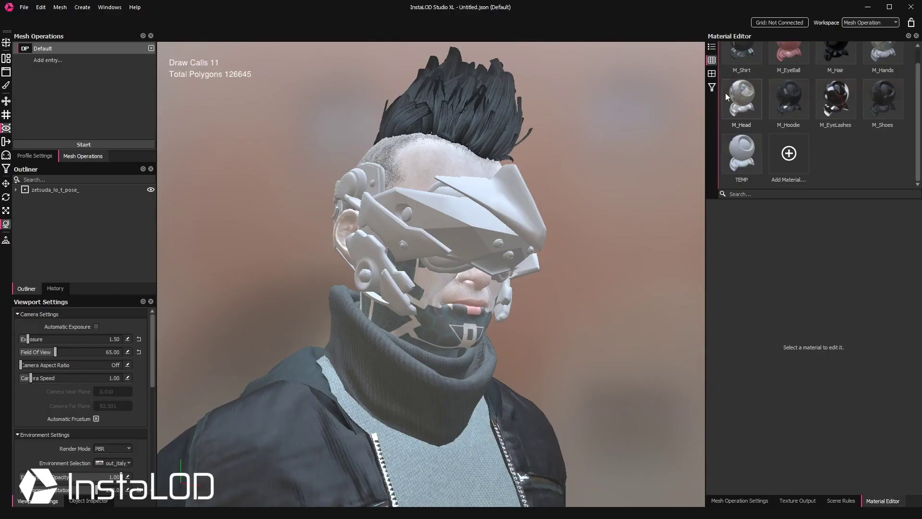
- Give the TEMP material Metalness Factor 1.00 and Roughness Factor 0.44
drag(918, 80, 919, 157)
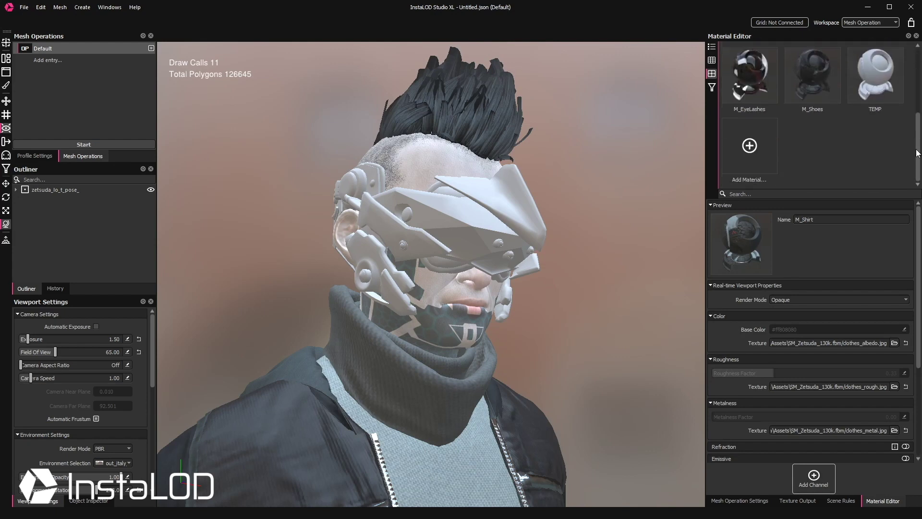
click(882, 84)
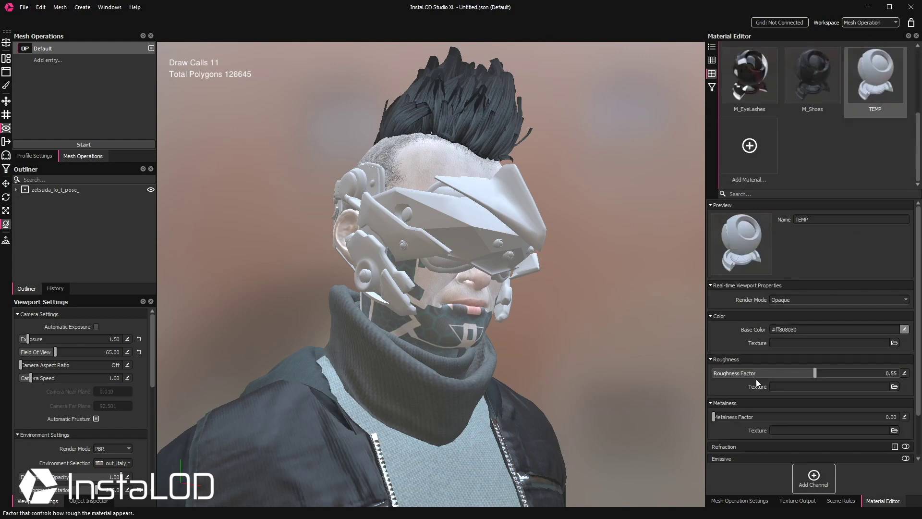
drag(730, 417, 894, 418)
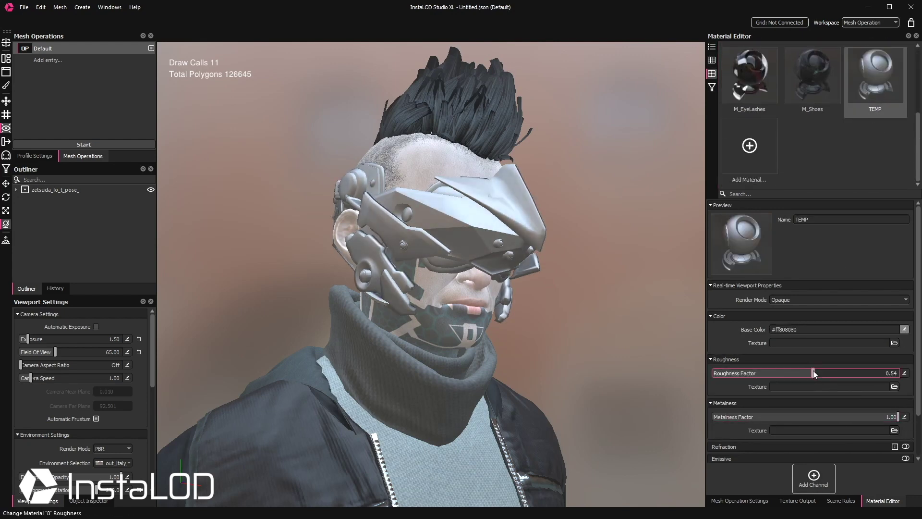
drag(814, 370, 858, 369)
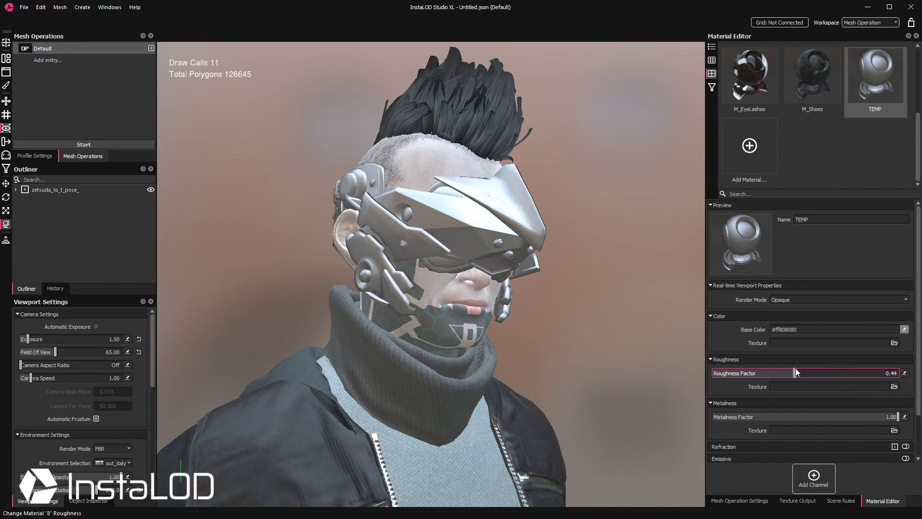
click(798, 147)
- Create a material named Visor and apply it to the character's visor
click(748, 135)
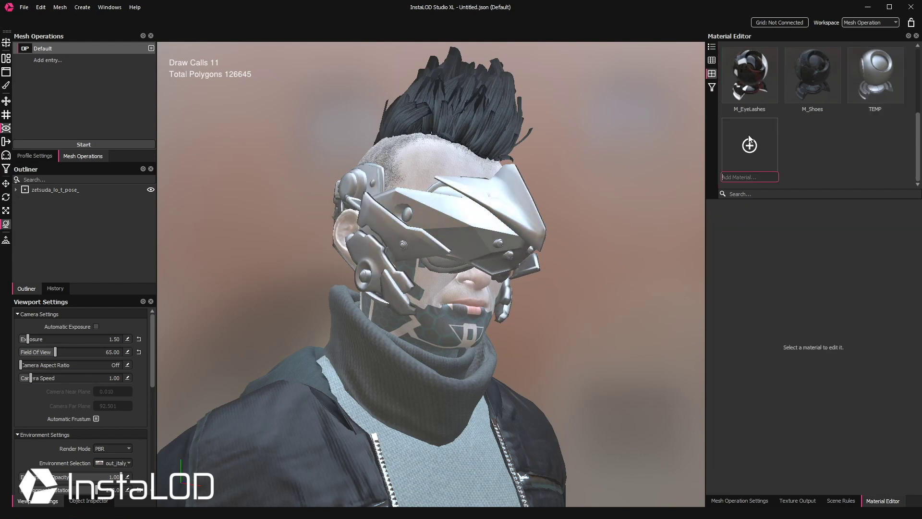
text(Visor)
key(Return)
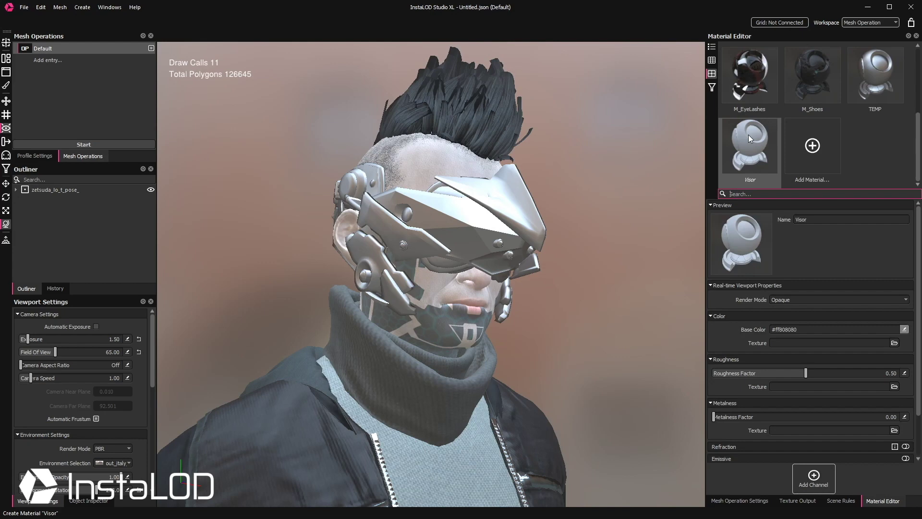
drag(749, 135, 494, 232)
- Load visor_albedo, visor_rough and visor_metal as base colour, roughness and metalness textures
key(alt+Tab)
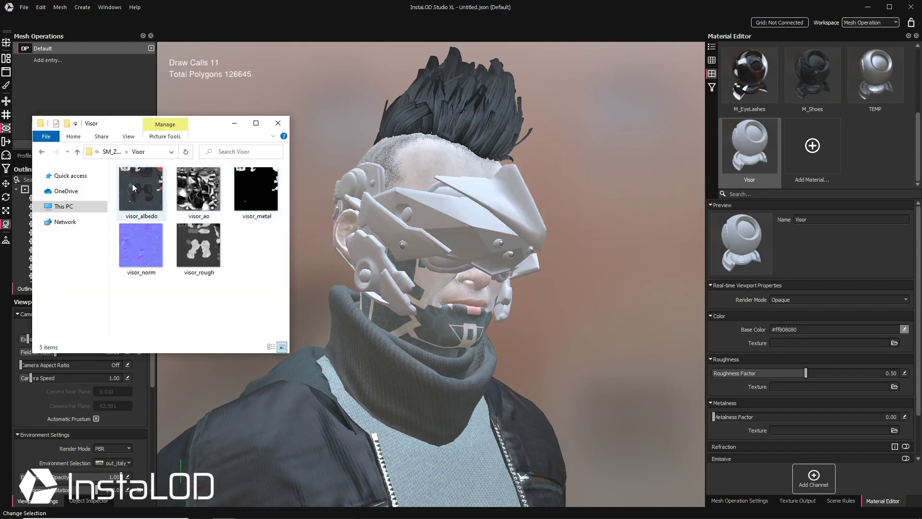
drag(132, 183, 800, 347)
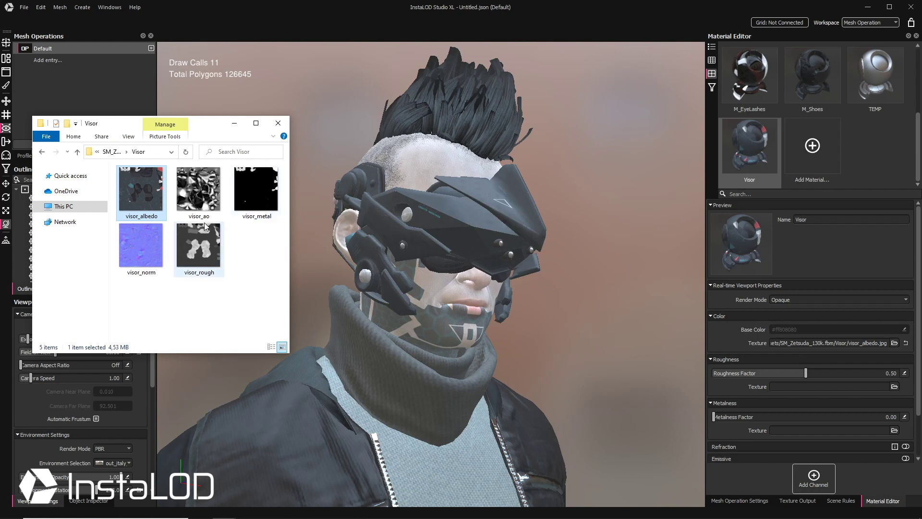
mouse_move(209, 238)
mouse_down()
mouse_move(825, 398)
mouse_move(825, 388)
mouse_up()
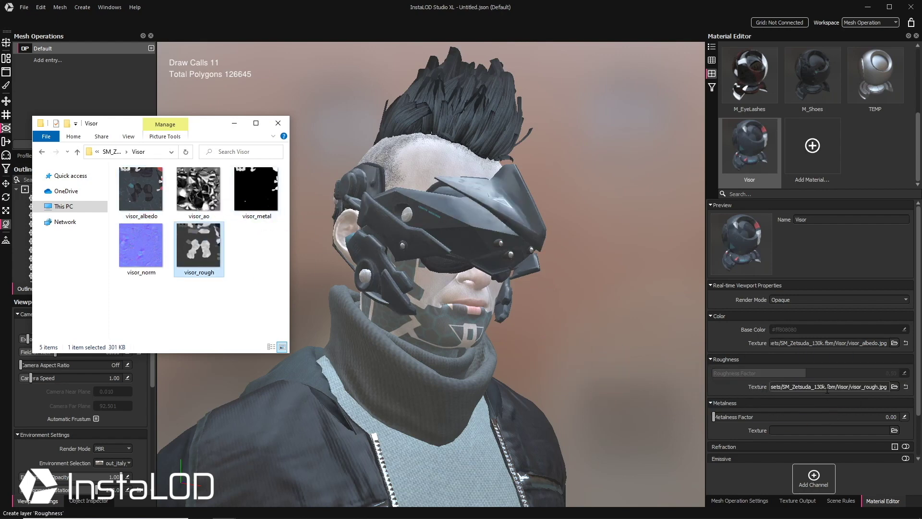
drag(266, 195, 802, 434)
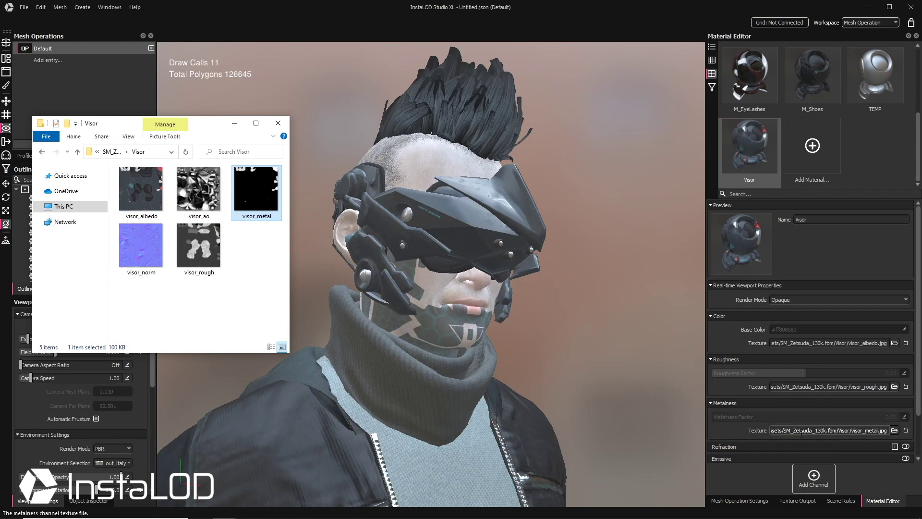
- Add a Normal channel to the Visor material using visor_norm.jpg
click(819, 273)
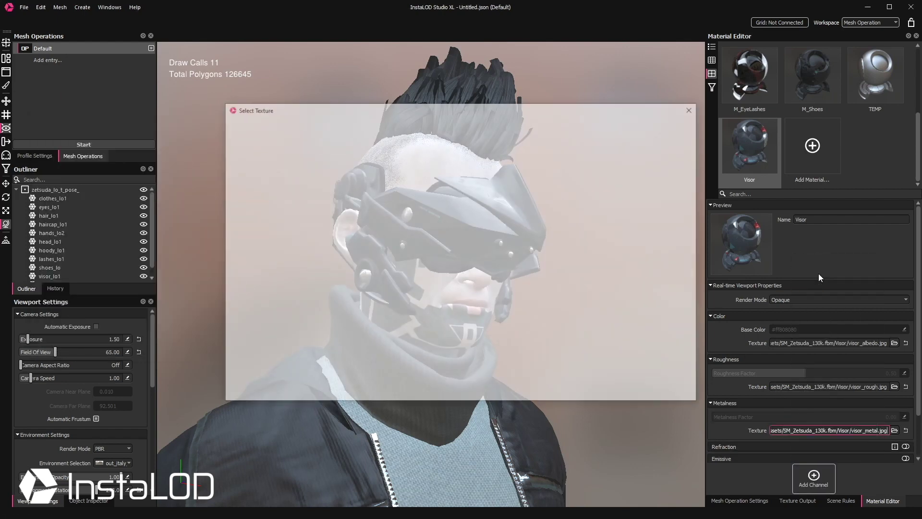
click(318, 149)
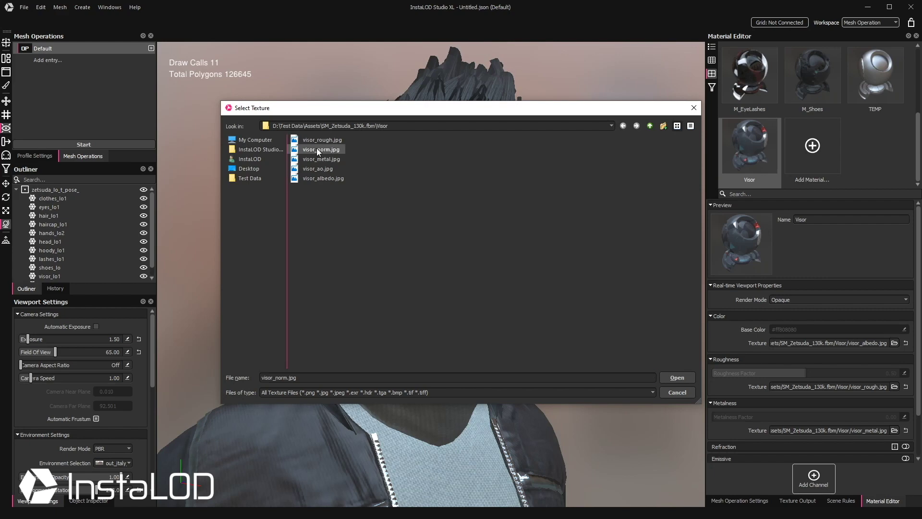
click(674, 375)
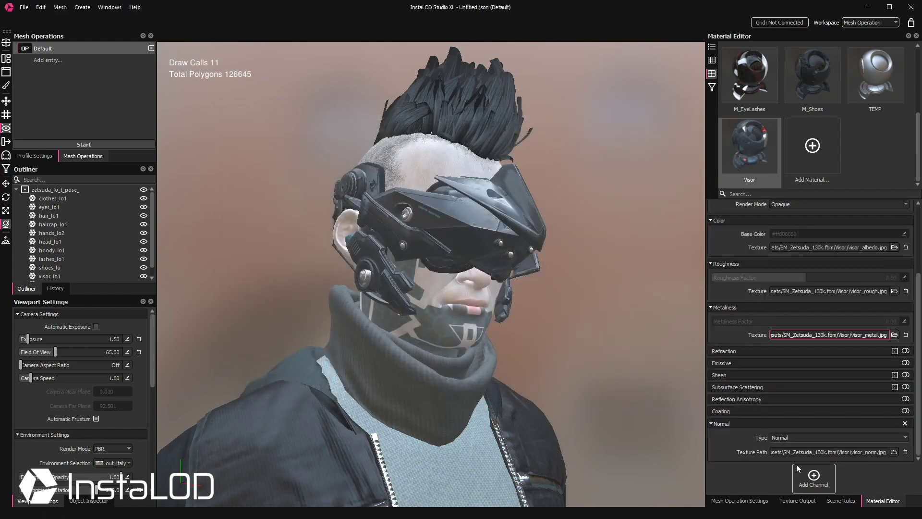
- Add an Ambient Occlusion channel using visor_ao.jpg
click(811, 476)
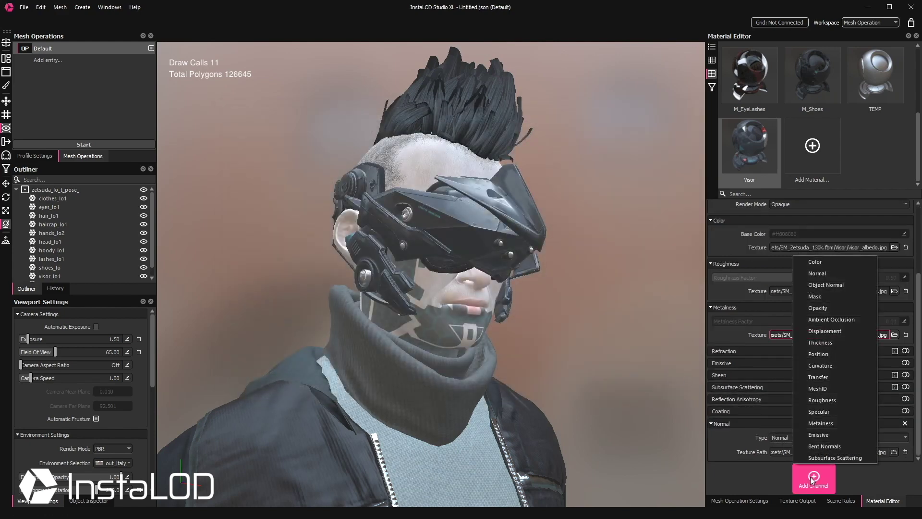
click(829, 319)
click(323, 170)
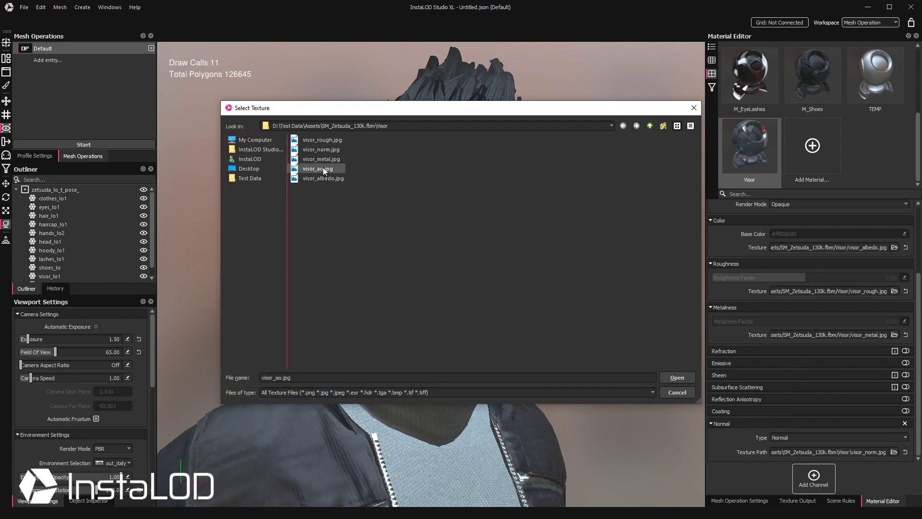
click(682, 381)
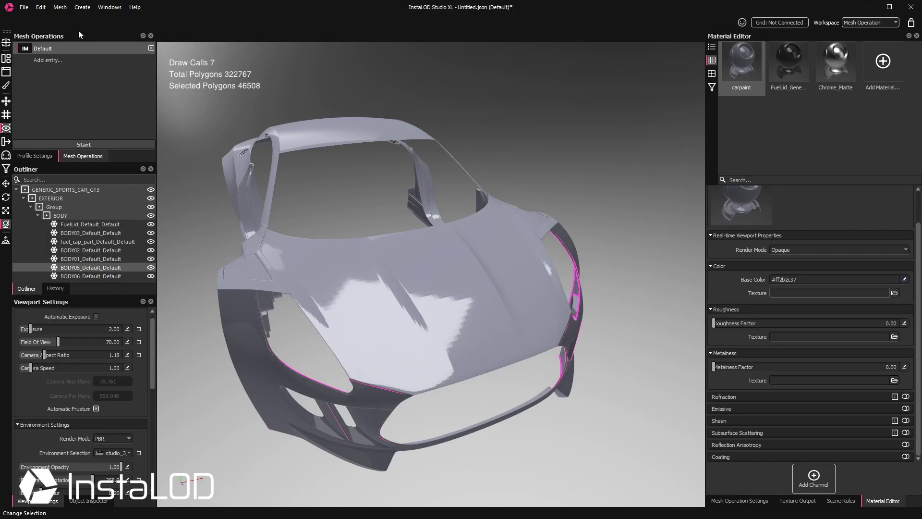
- Flip the winding order of the panel and recalculate the hood's normals
click(60, 8)
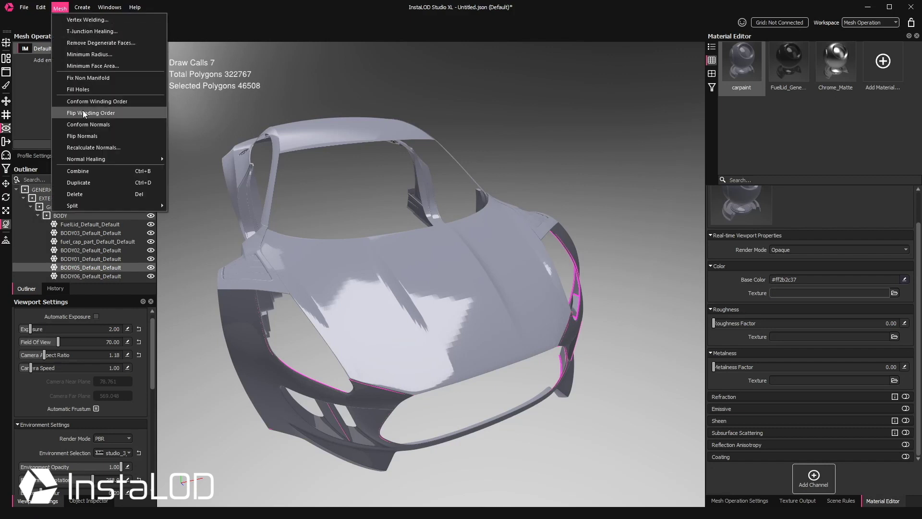
click(83, 112)
click(339, 280)
middle_drag(613, 117, 522, 137)
click(58, 9)
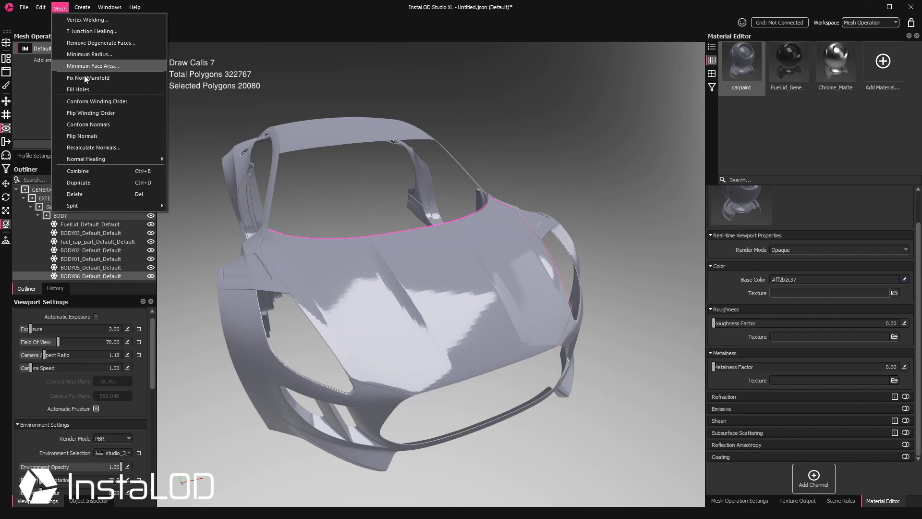
click(106, 152)
click(493, 286)
- Group the two front body panels together
click(190, 356)
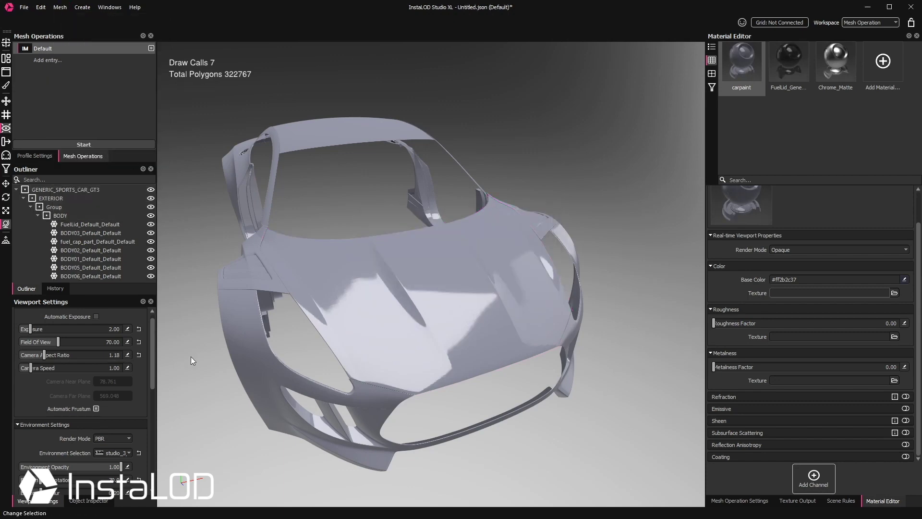
mouse_move(192, 357)
middle_down()
mouse_move(306, 282)
mouse_move(371, 298)
middle_up()
click(496, 320)
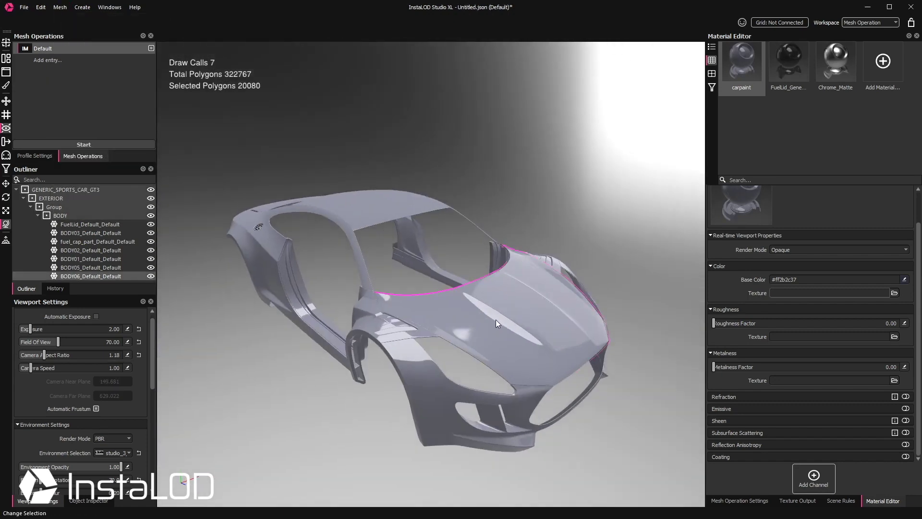
key(ctrl+g)
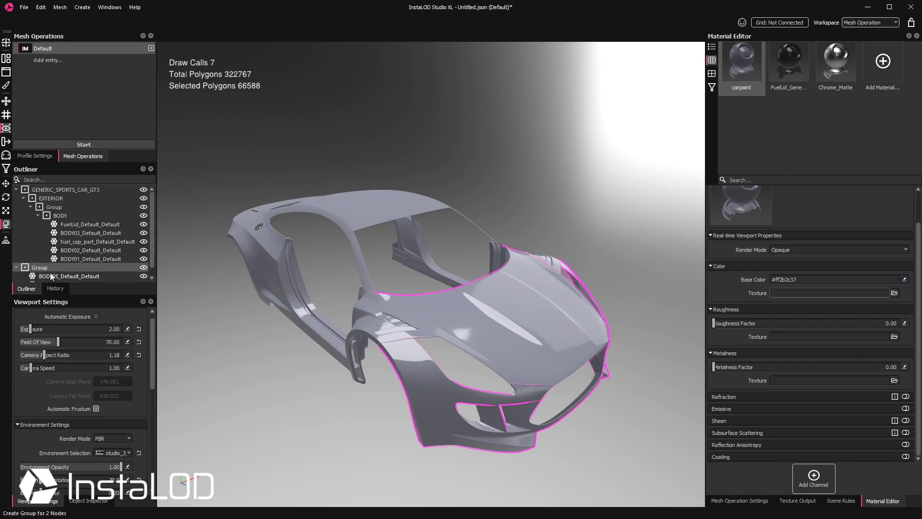
text(Front Part ofCar)
- Name the group Front Part of Car and hide it; group the fuel lid as Fuel Lid under Group
key(Return)
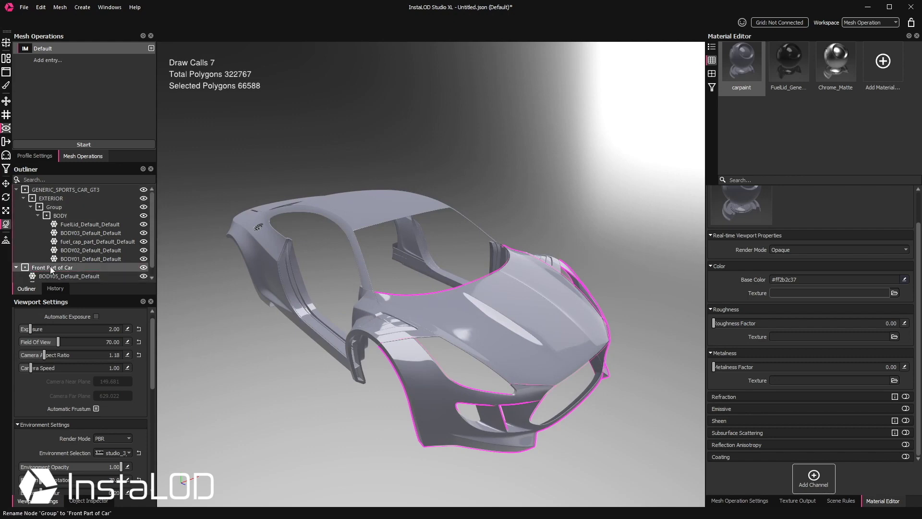
key(h)
click(259, 229)
mouse_move(259, 229)
middle_down()
mouse_move(284, 282)
mouse_move(390, 265)
middle_up()
key(ctrl+g)
text(Fu)
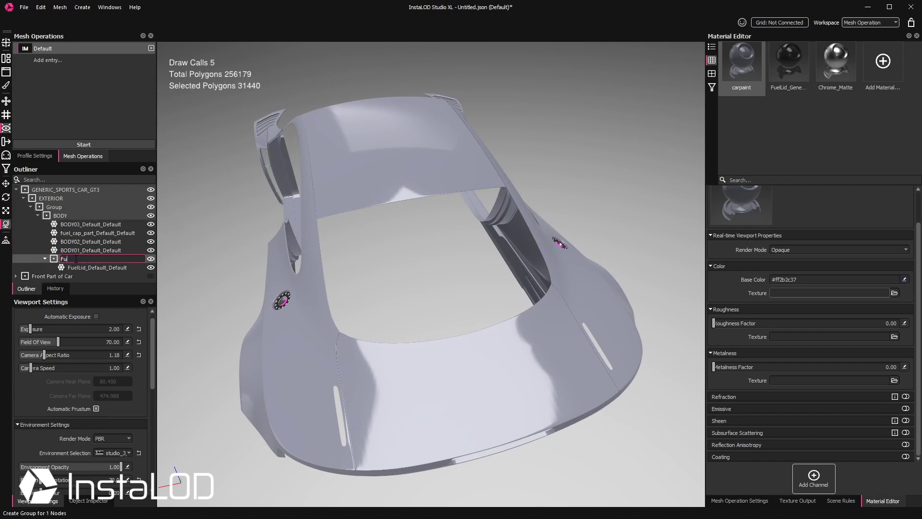
text(el Lid)
key(Return)
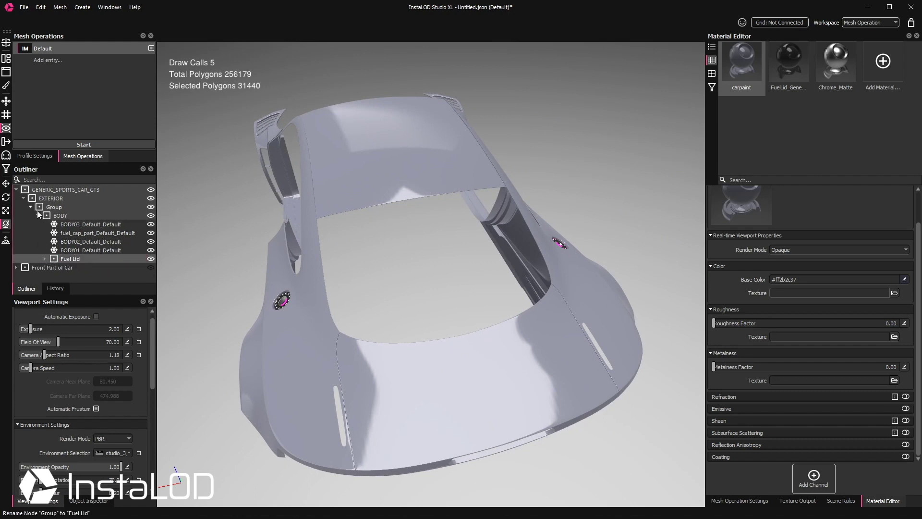
drag(50, 261, 43, 208)
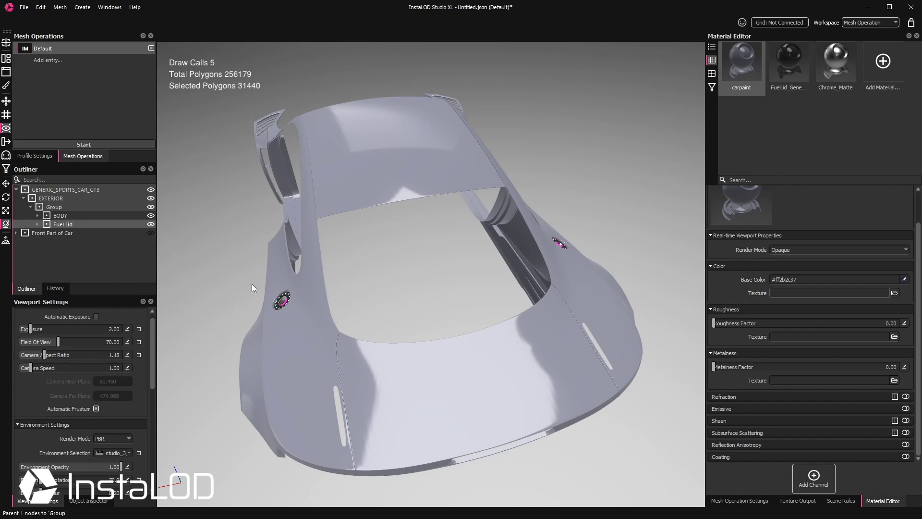
click(269, 353)
- Split the car body by adjacency into its connected pieces
middle_drag(268, 353, 473, 281)
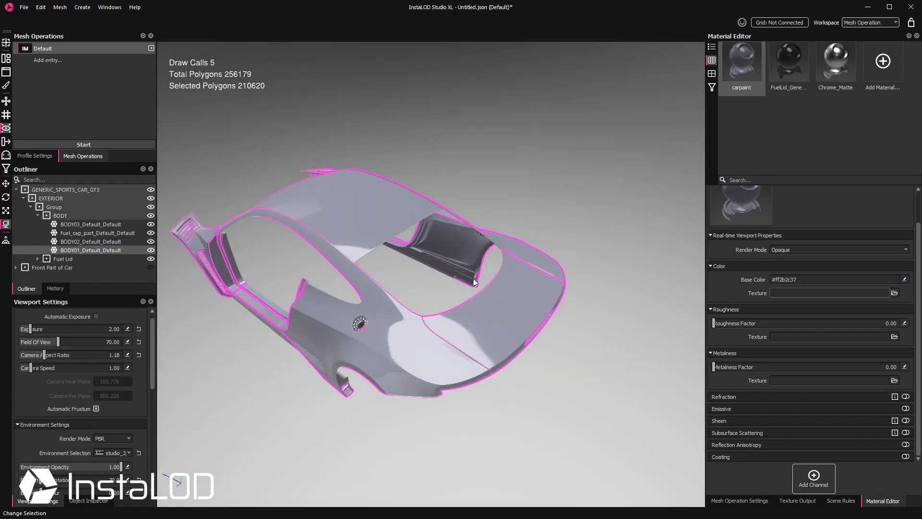
click(61, 8)
mouse_move(108, 206)
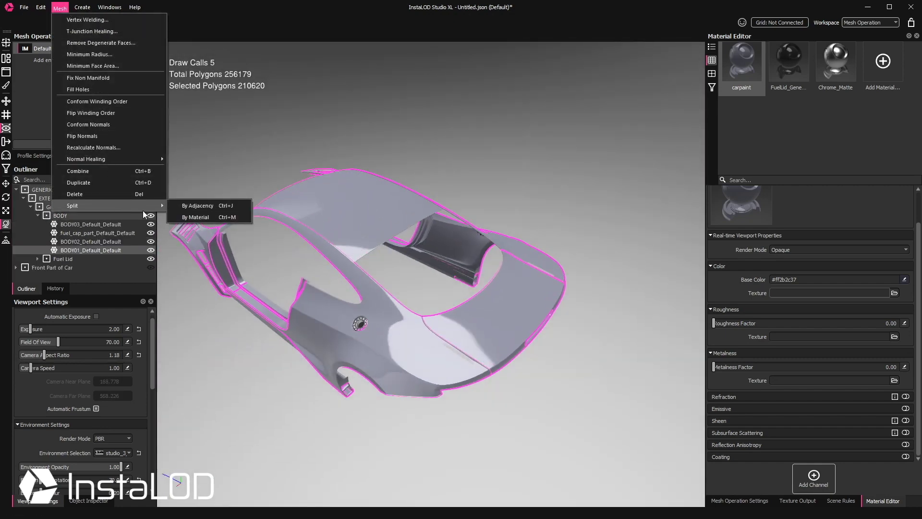
click(195, 206)
- Hide two of the separated body pieces
click(323, 210)
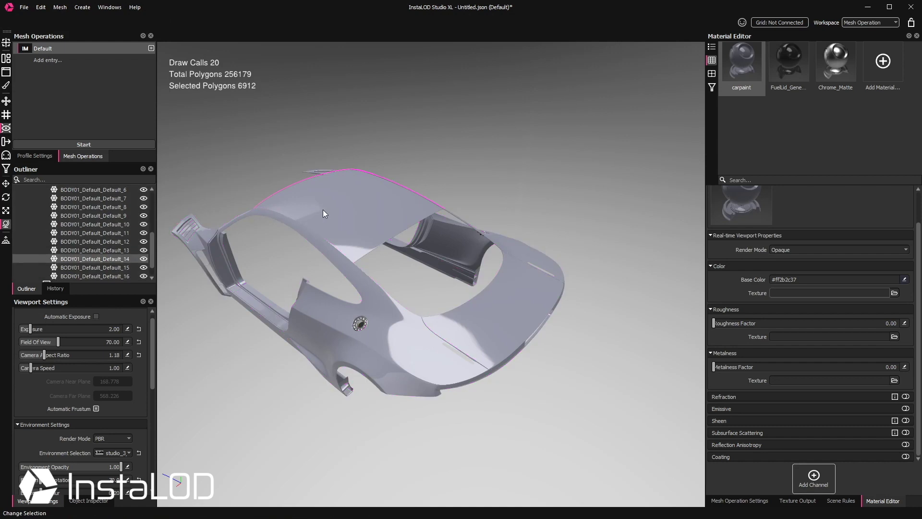
click(464, 311)
key(h)
click(476, 320)
key(h)
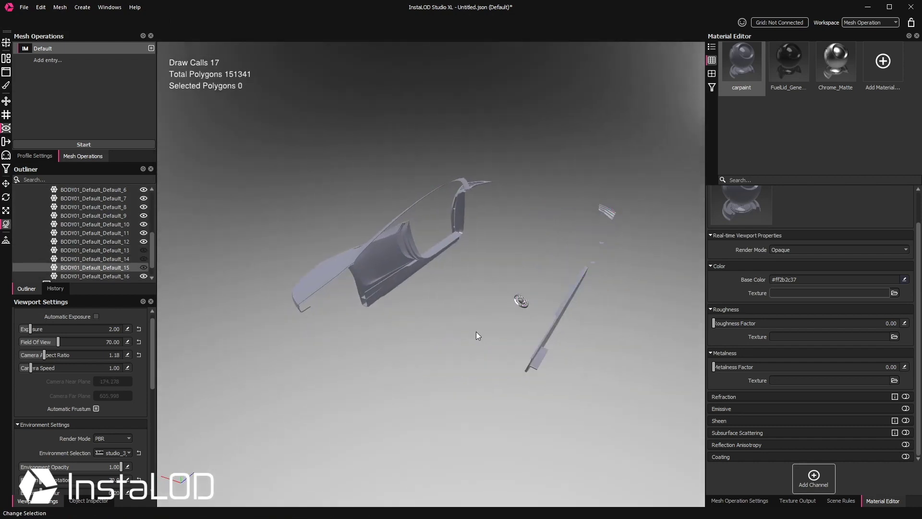